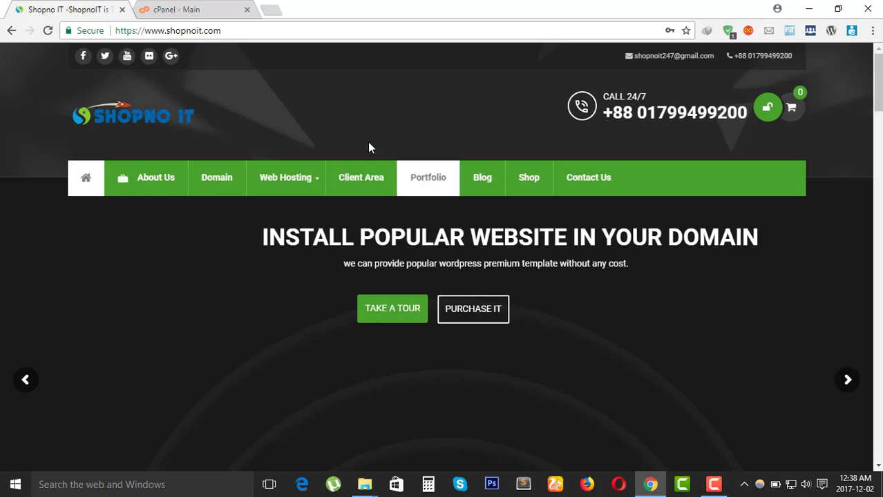
# Step: Open the website's Client Area and go to its cPanel login page
pyautogui.scroll(-8, 518, 255)
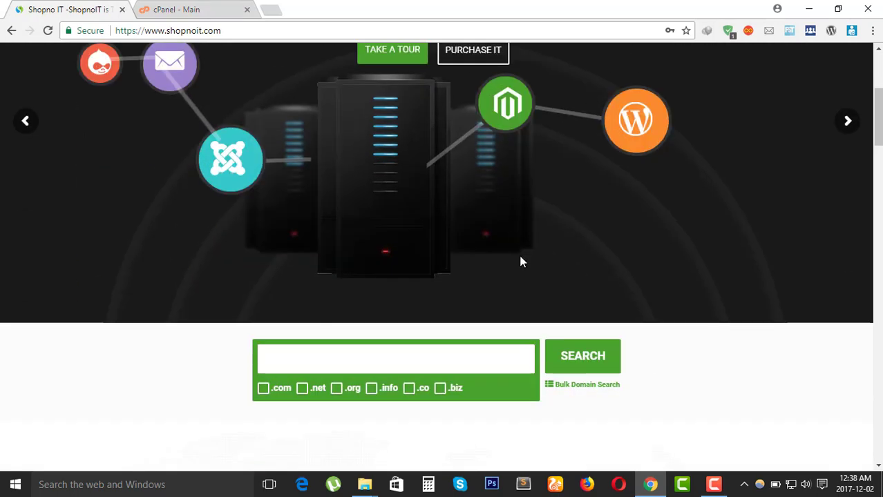
pyautogui.scroll(5, 520, 264)
pyautogui.scroll(3, 522, 270)
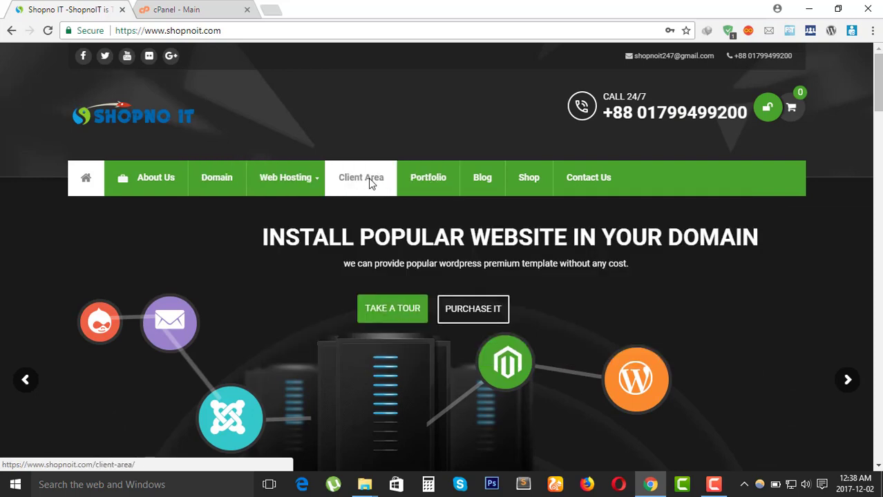
pyautogui.click(372, 185)
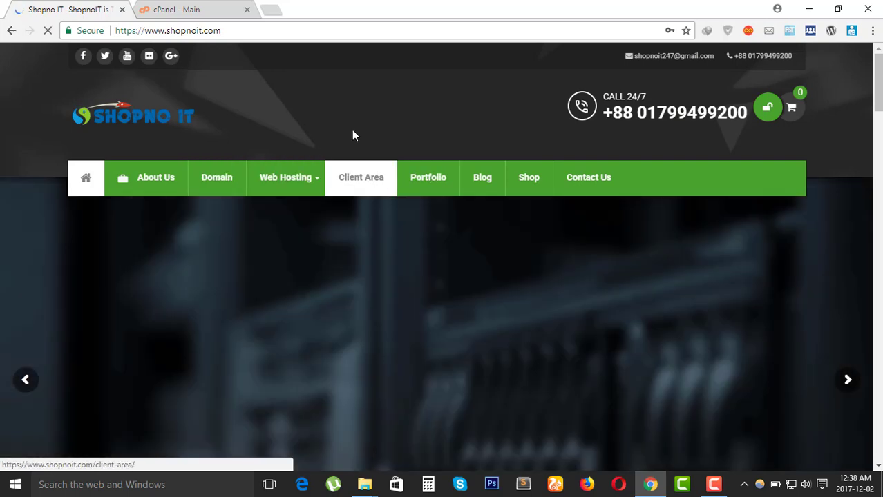
pyautogui.scroll(-4, 381, 210)
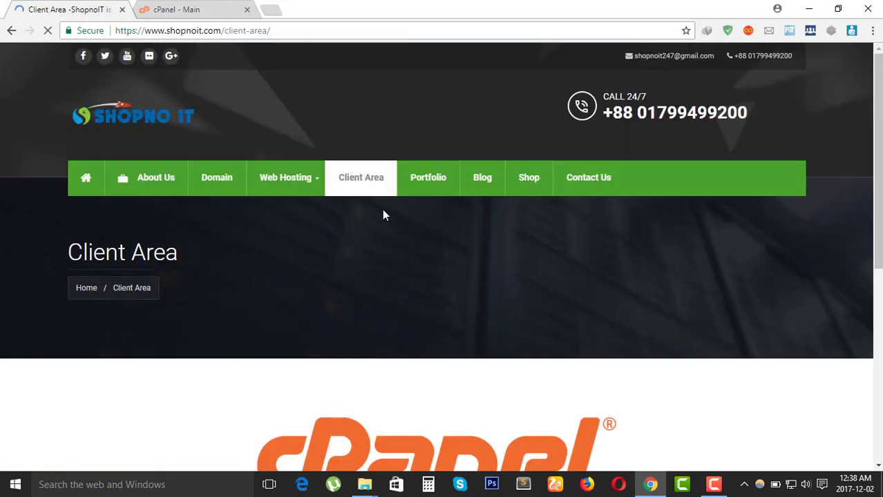
pyautogui.scroll(-4, 384, 215)
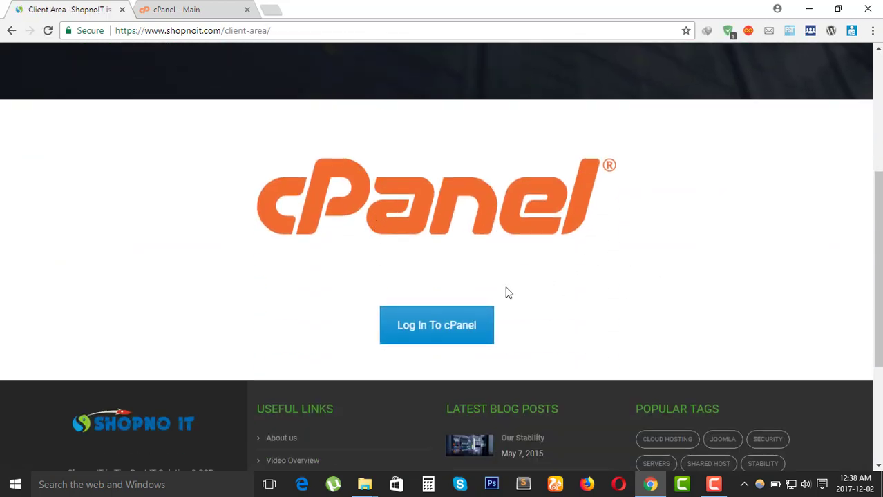
pyautogui.click(445, 328)
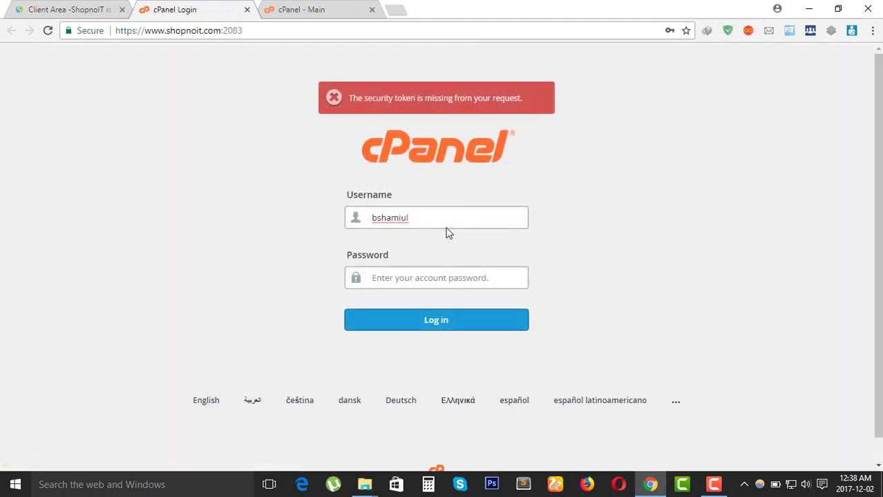
# Step: Switch to the already logged-in cPanel main page and open Subdomains from the Domains section
pyautogui.click(424, 276)
pyautogui.click(248, 258)
pyautogui.click(283, 10)
pyautogui.scroll(6, 248, 232)
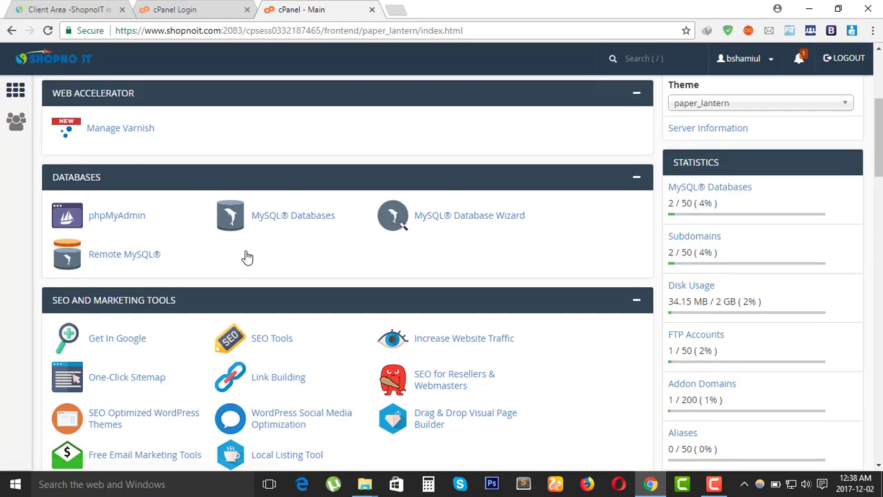
pyautogui.scroll(-1, 253, 241)
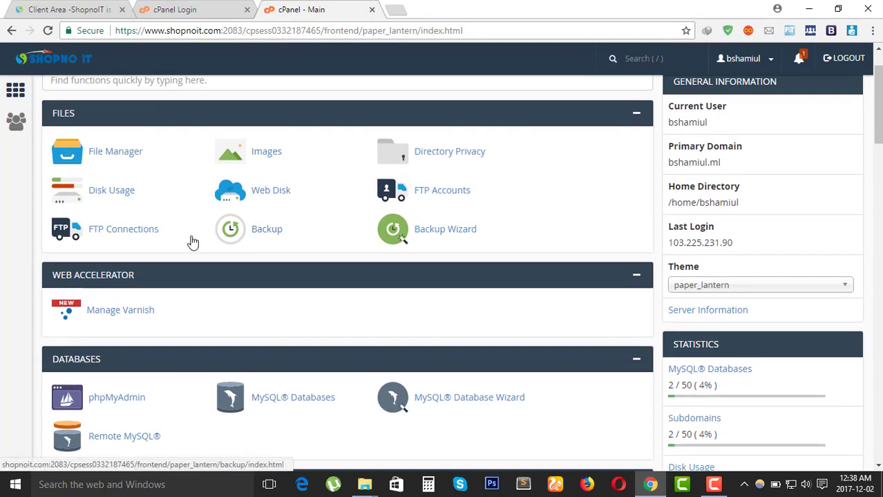
pyautogui.scroll(-2, 312, 313)
pyautogui.scroll(-5, 311, 313)
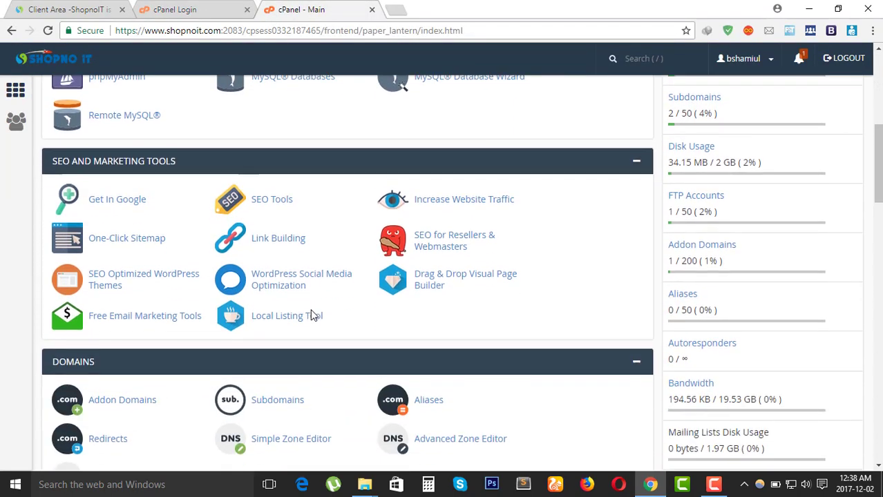
pyautogui.scroll(-2, 302, 334)
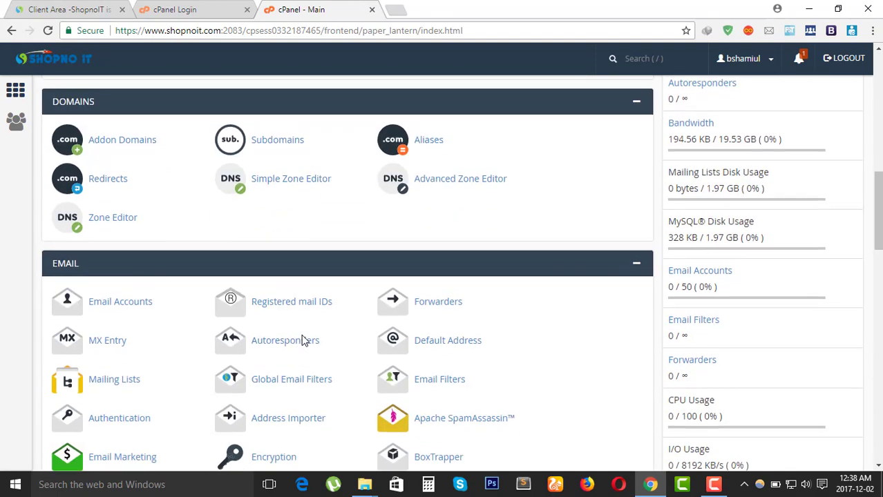
pyautogui.scroll(4, 301, 334)
pyautogui.scroll(3, 301, 339)
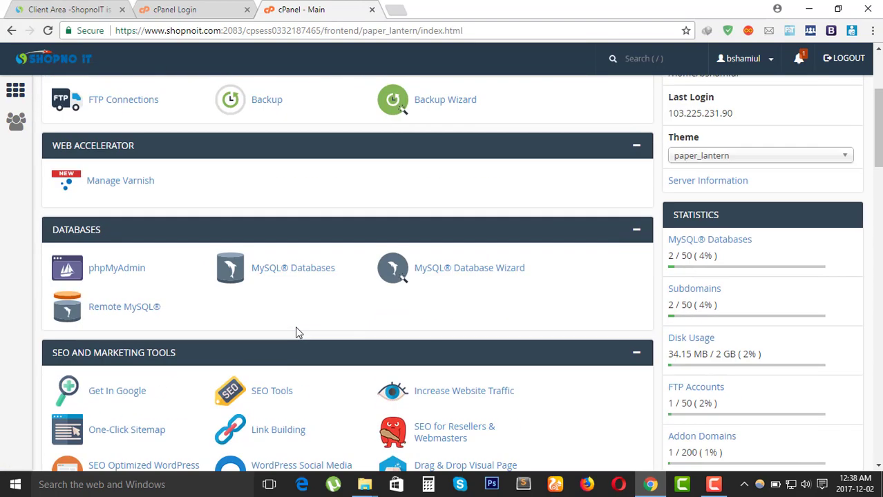
pyautogui.scroll(-7, 296, 333)
pyautogui.scroll(1, 296, 333)
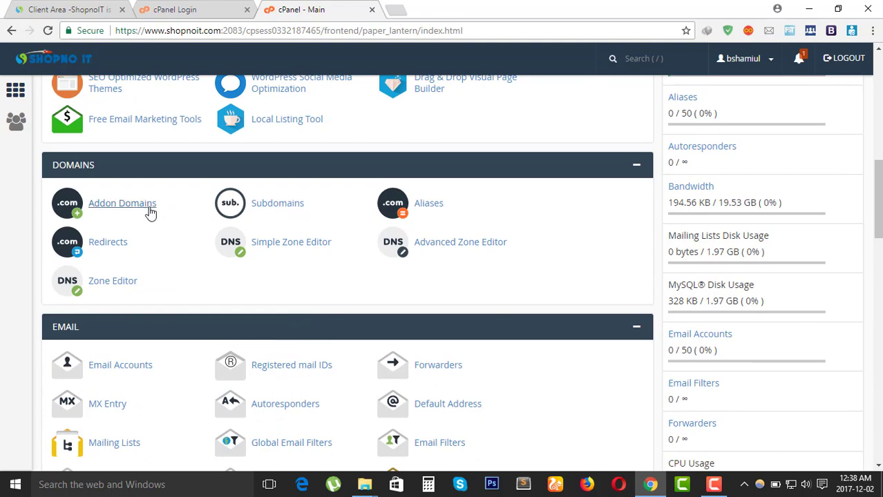
pyautogui.click(276, 213)
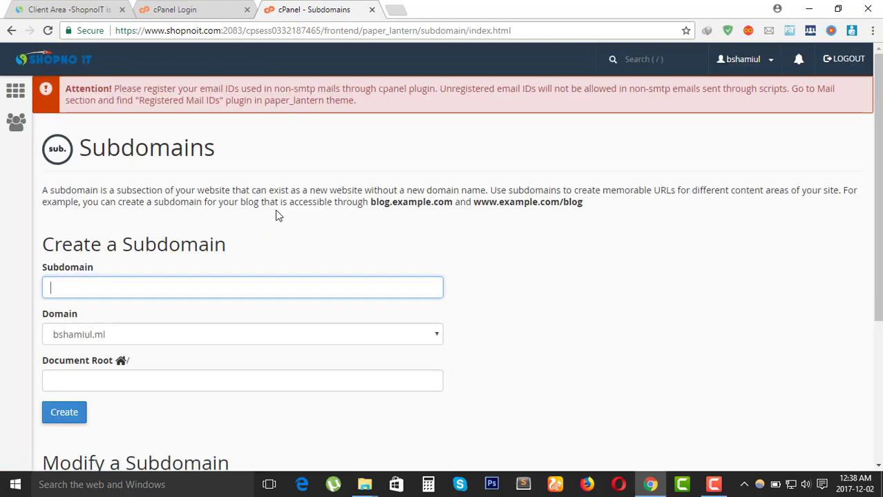
# Step: Create a subdomain named sit2 with the document root public_html/sit2
pyautogui.scroll(-1, 279, 217)
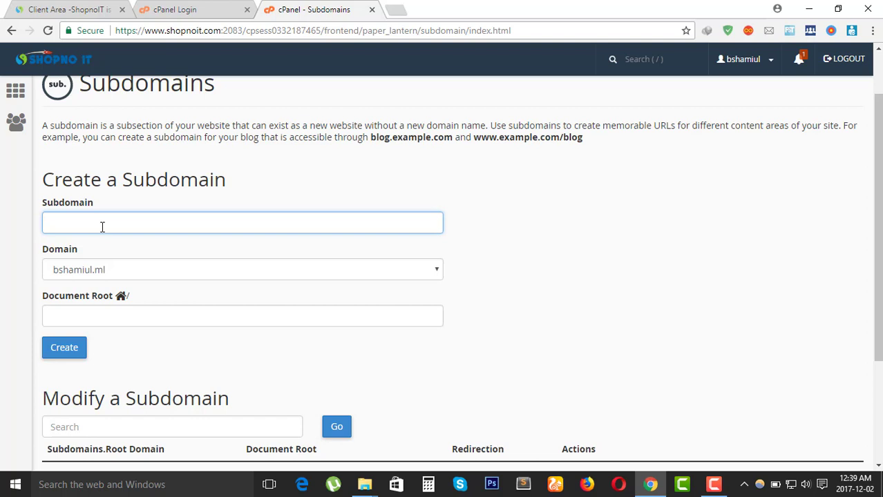
pyautogui.write('si')
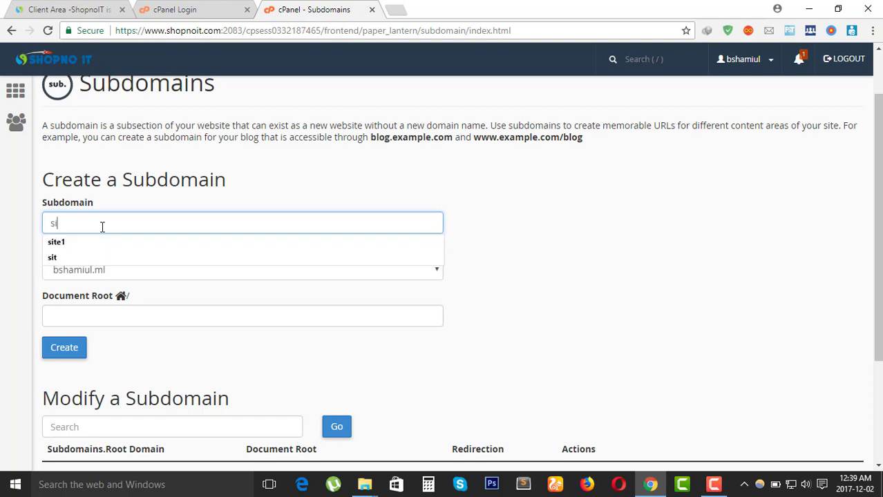
pyautogui.write('t2')
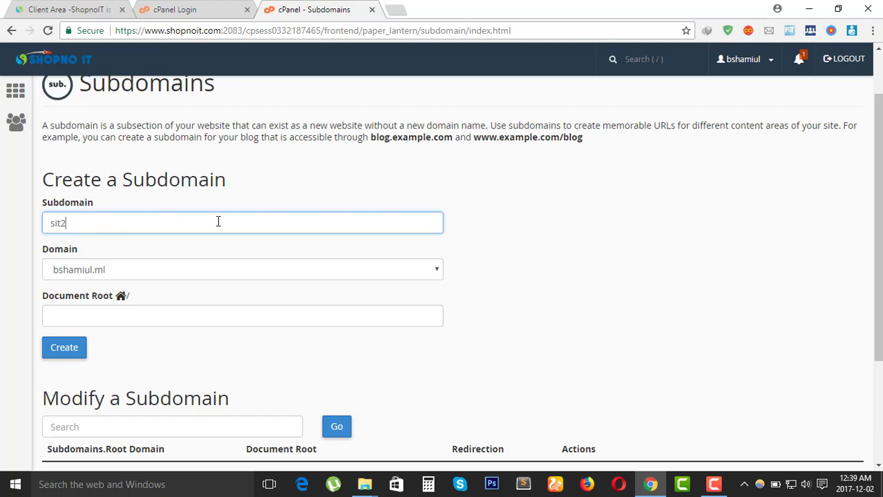
pyautogui.click(523, 275)
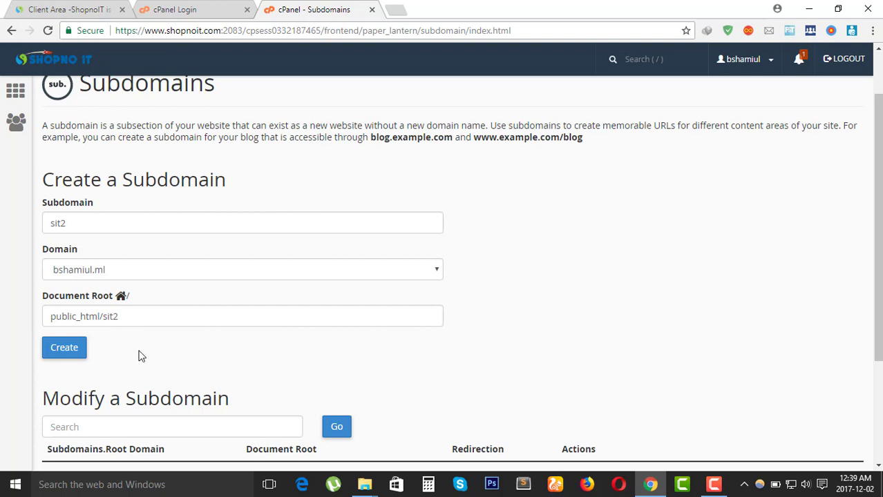
pyautogui.scroll(-1, 140, 356)
pyautogui.click(72, 289)
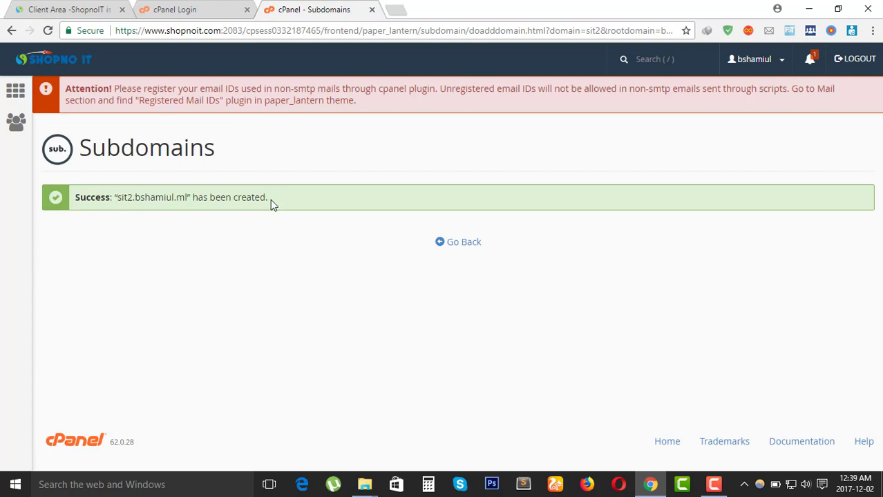
# Step: Return to the Subdomains page and check the new entry in the Modify a Subdomain list
pyautogui.click(455, 245)
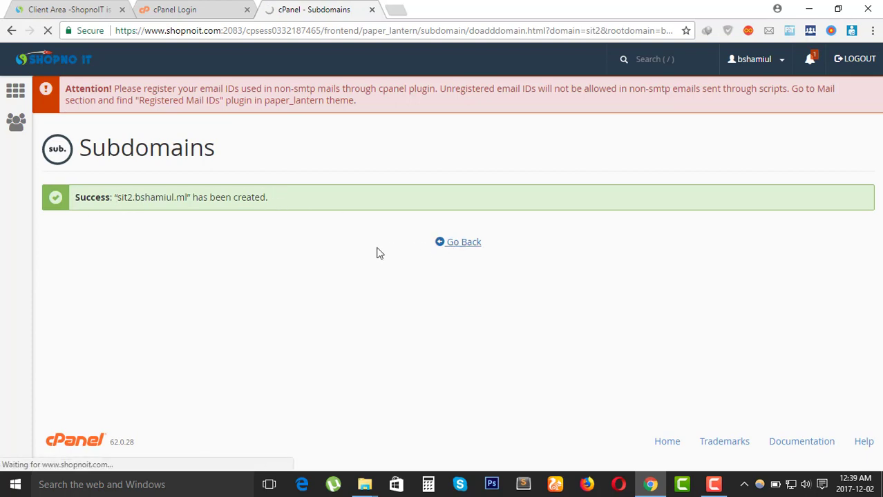
pyautogui.scroll(-4, 379, 253)
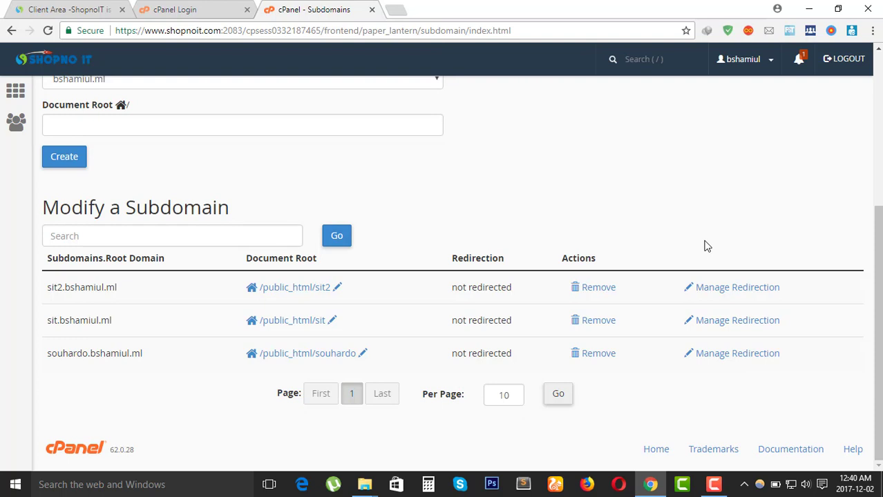
pyautogui.scroll(1, 152, 285)
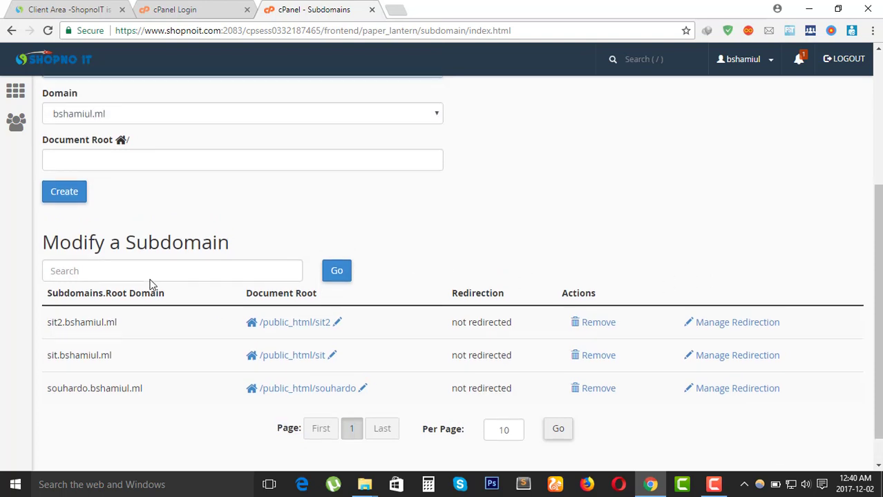
# Step: Go back to the cPanel home page and open the public_html/sit2 folder in File Manager
pyautogui.scroll(5, 152, 284)
pyautogui.click(17, 109)
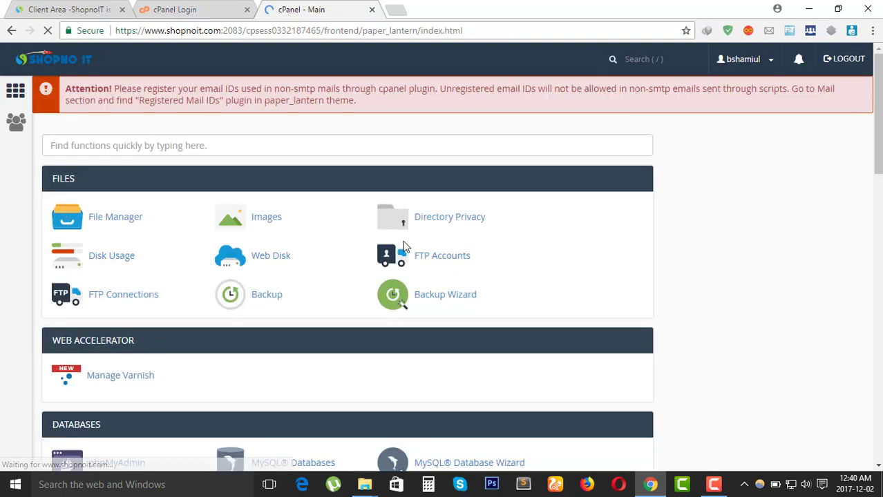
pyautogui.click(106, 220)
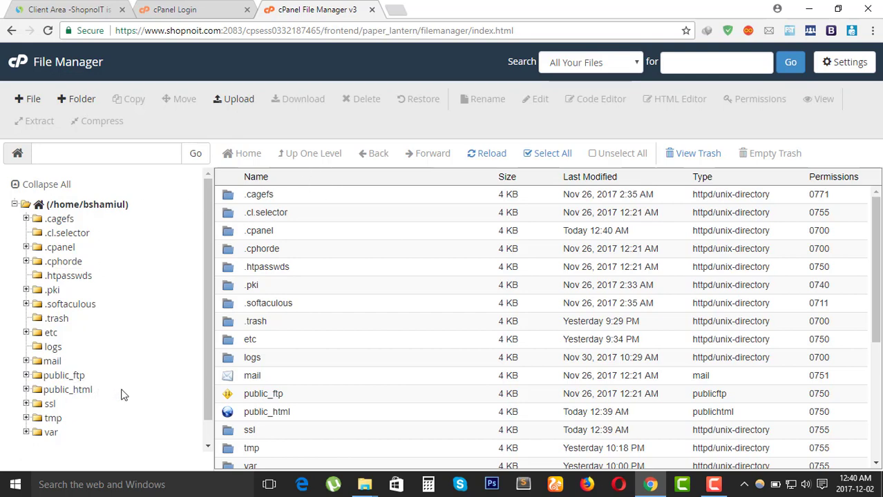
pyautogui.click(72, 393)
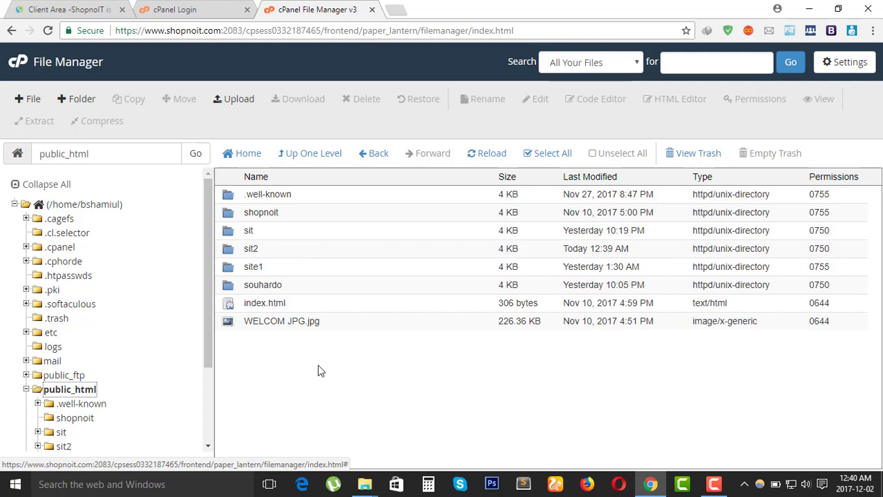
pyautogui.doubleClick(276, 253)
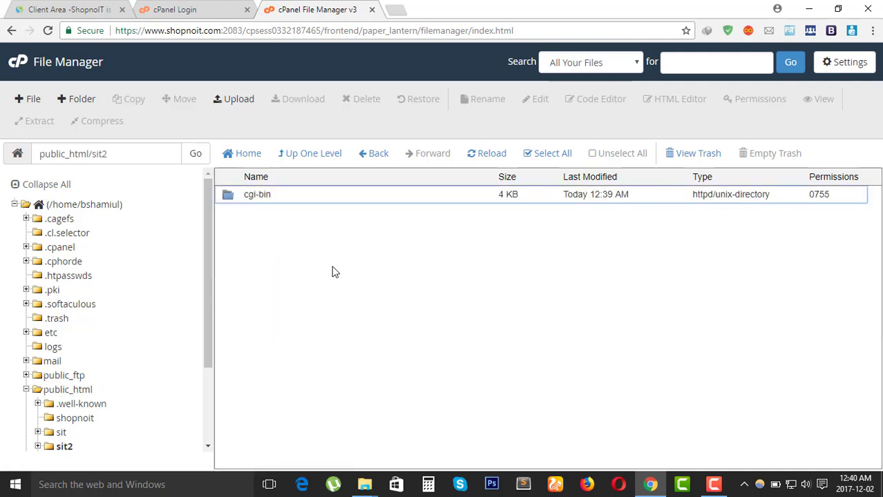
# Step: Start a file upload into the sit2 folder and browse to the Shopno IT folder on the Desktop
pyautogui.click(235, 104)
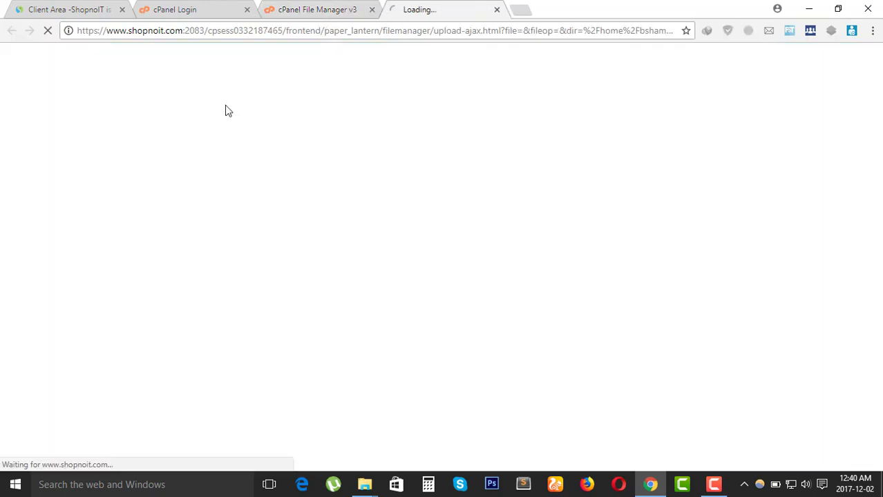
pyautogui.click(424, 277)
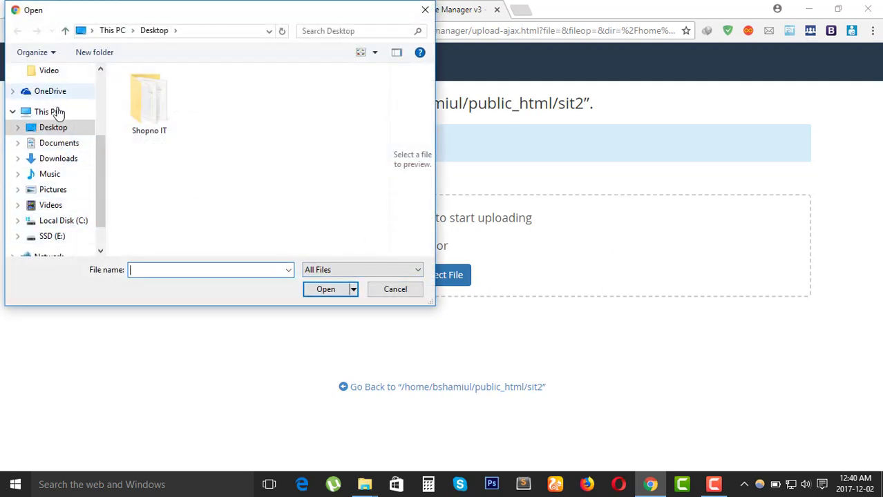
pyautogui.click(153, 110)
pyautogui.doubleClick(153, 112)
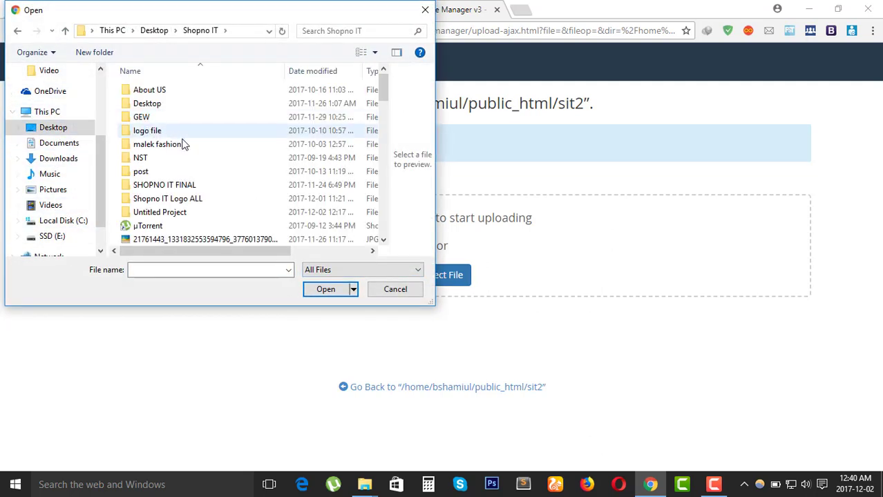
# Step: Upload shopnoit.zip from the Shopno IT folder and return to the public_html/sit2 folder
pyautogui.scroll(-3, 211, 170)
pyautogui.scroll(-1, 193, 186)
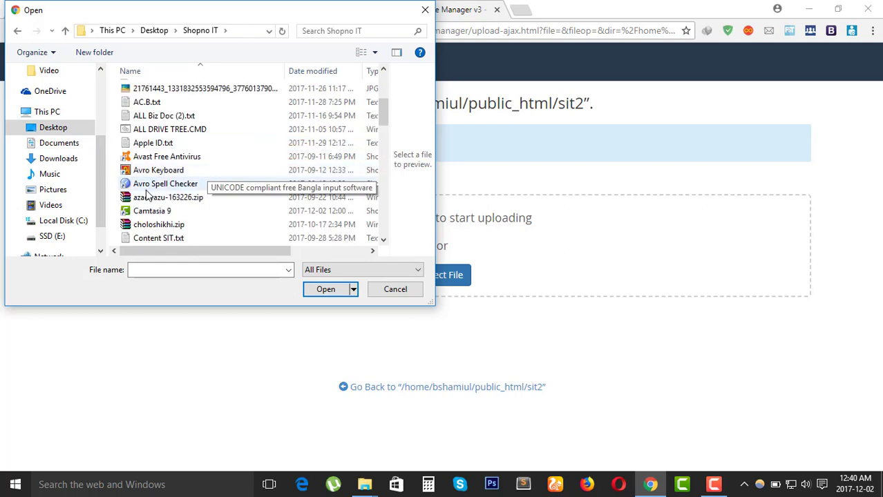
pyautogui.scroll(-2, 173, 197)
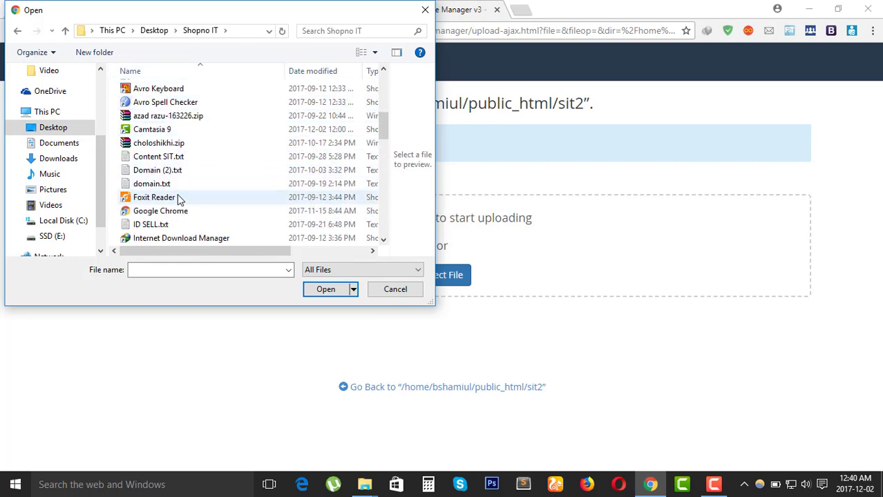
pyautogui.scroll(-1, 173, 198)
pyautogui.scroll(-2, 195, 210)
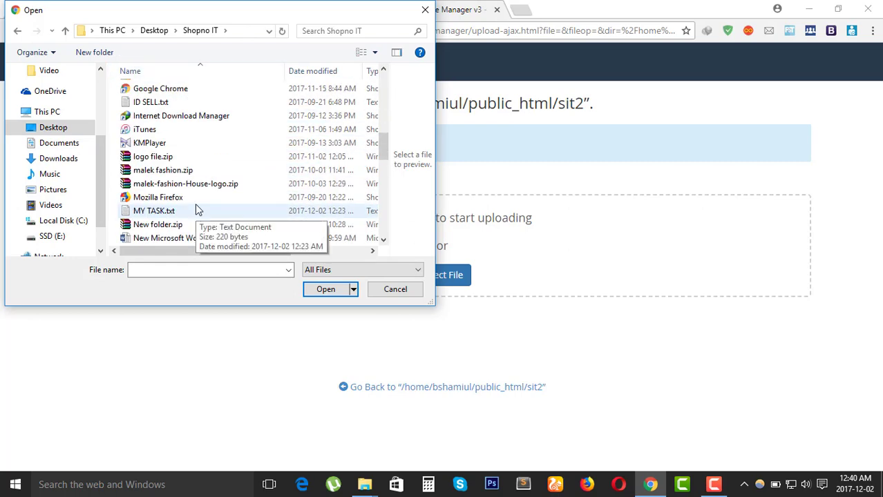
pyautogui.scroll(-2, 195, 204)
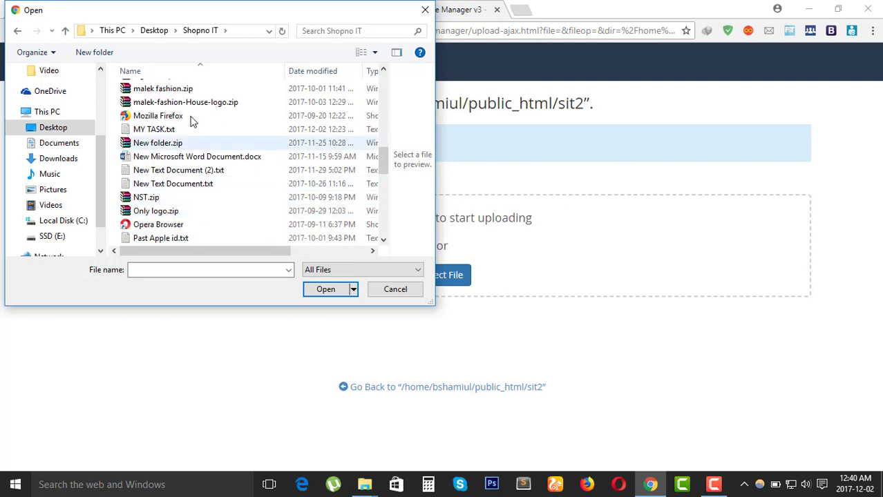
pyautogui.scroll(-1, 197, 221)
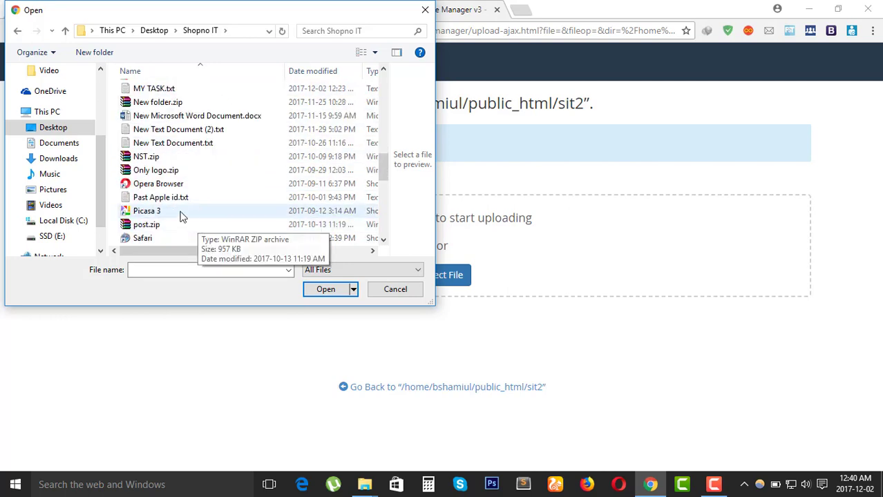
pyautogui.scroll(-2, 193, 230)
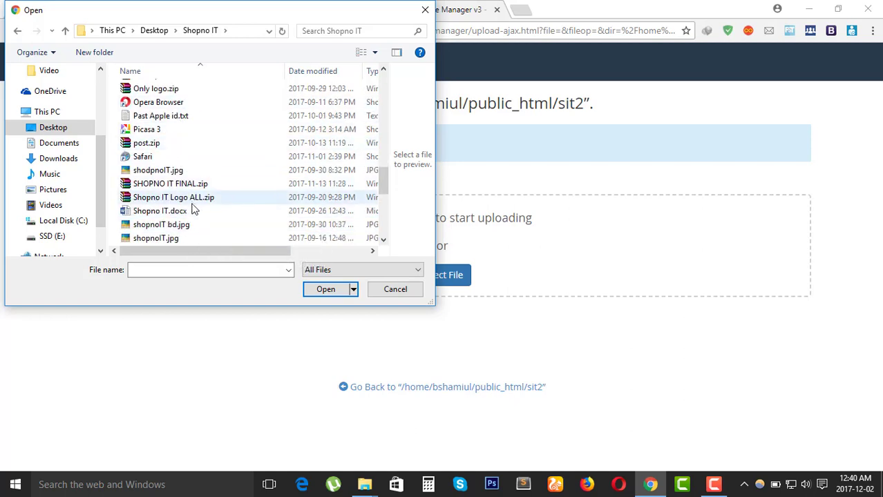
pyautogui.scroll(-2, 195, 210)
pyautogui.scroll(-1, 194, 216)
pyautogui.click(158, 129)
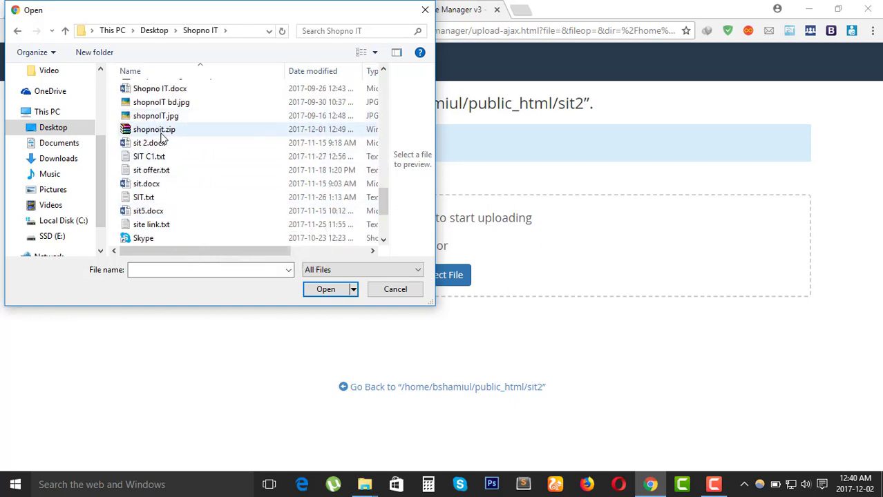
pyautogui.click(325, 289)
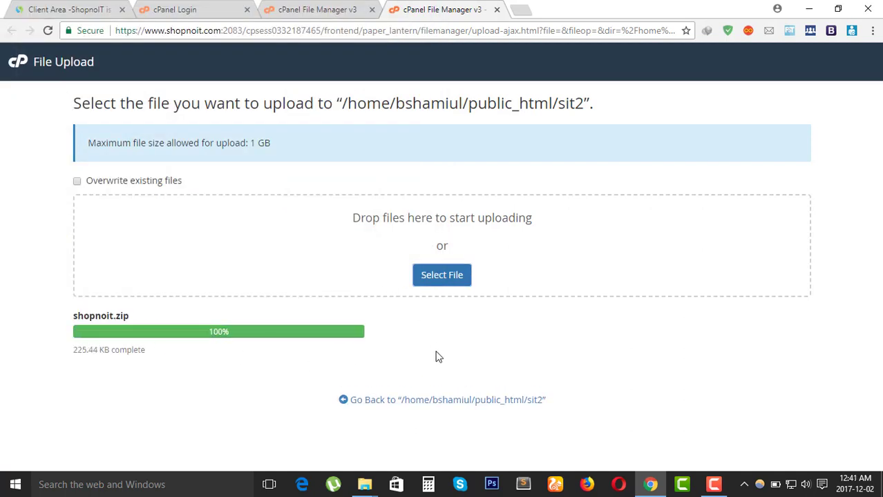
pyautogui.click(433, 406)
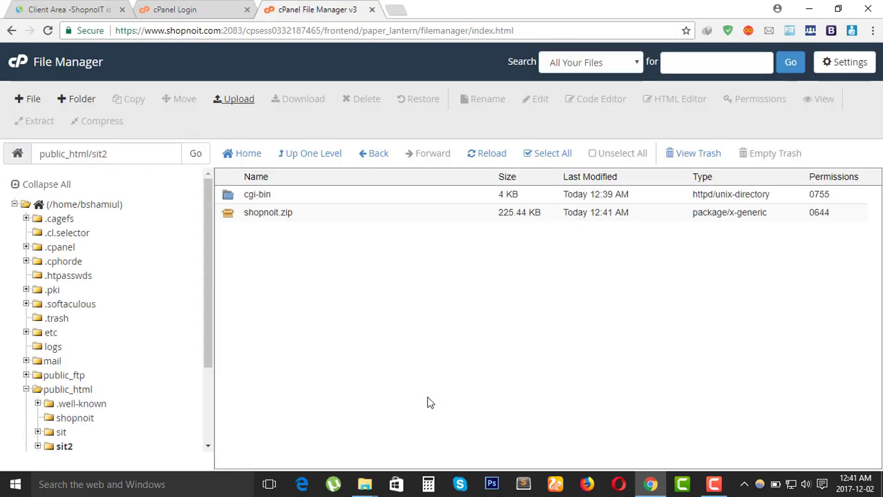
# Step: Extract the shopnoit.zip archive into /public_html/sit2 and dismiss the extraction results
pyautogui.click(341, 219)
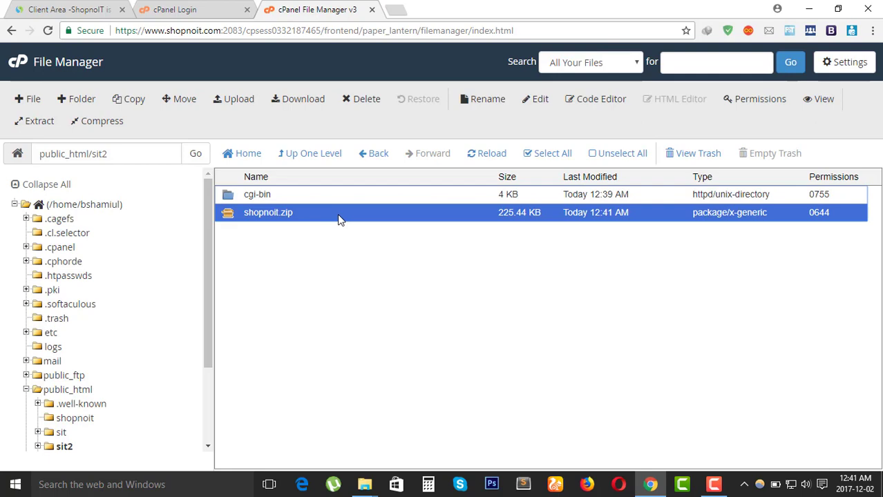
pyautogui.rightClick(338, 217)
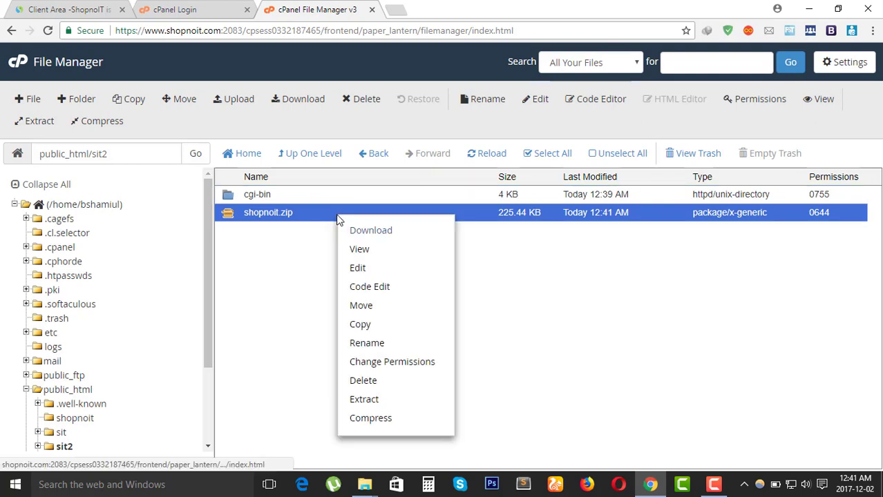
pyautogui.click(364, 401)
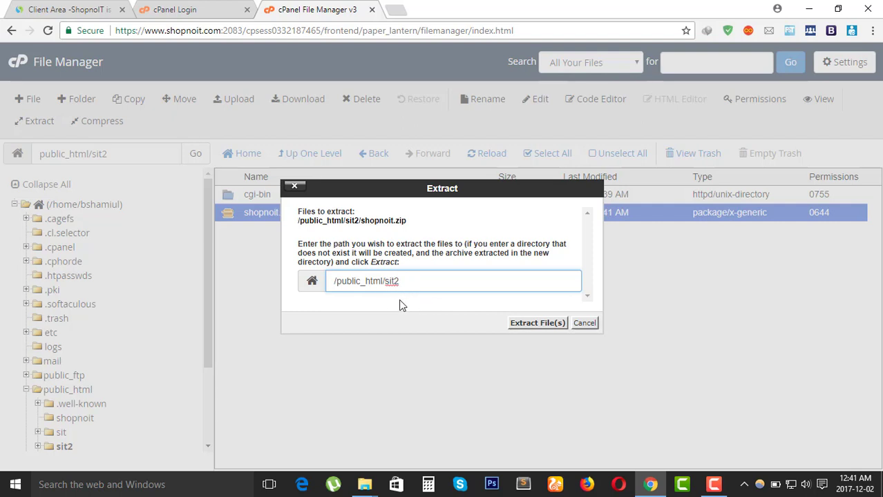
pyautogui.click(532, 324)
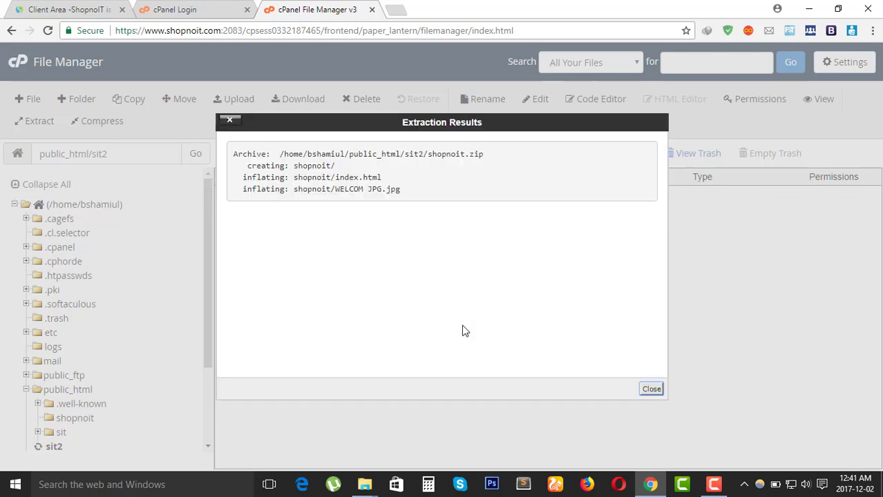
pyautogui.click(653, 390)
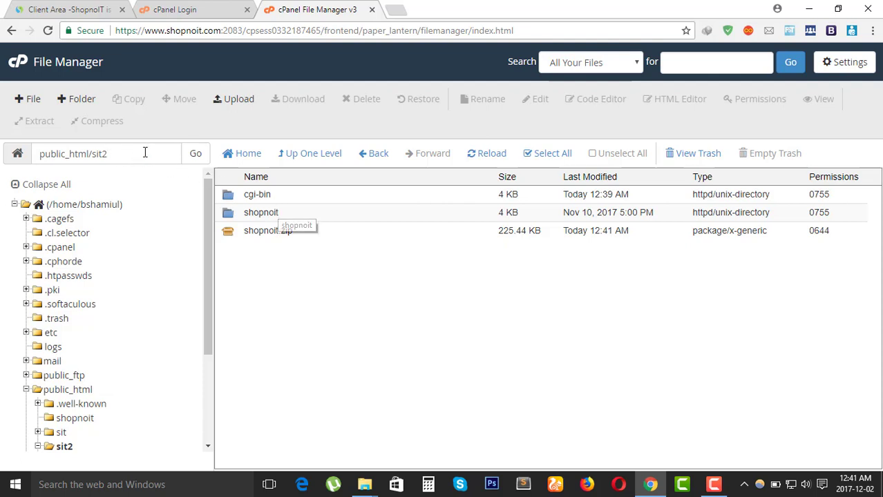
# Step: Open the extracted shopnoit folder inside public_html/sit2, reloading File Manager to get its contents listed
pyautogui.doubleClick(292, 216)
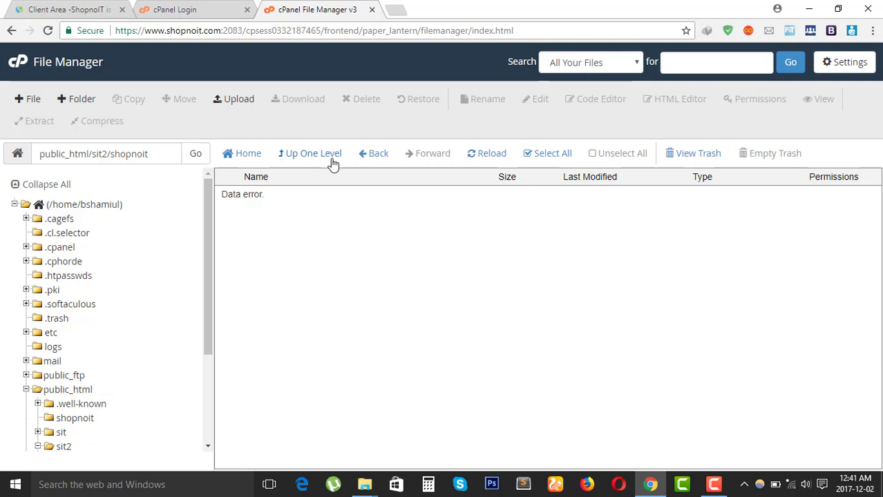
pyautogui.click(10, 31)
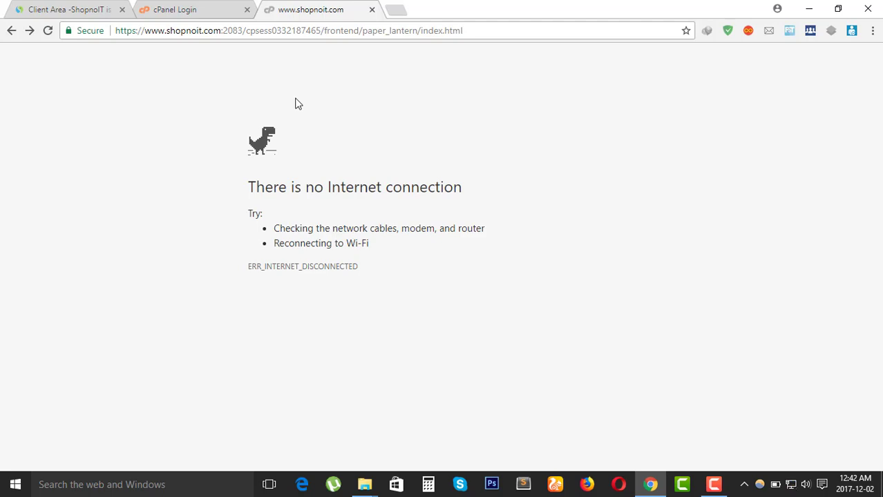
pyautogui.click(30, 30)
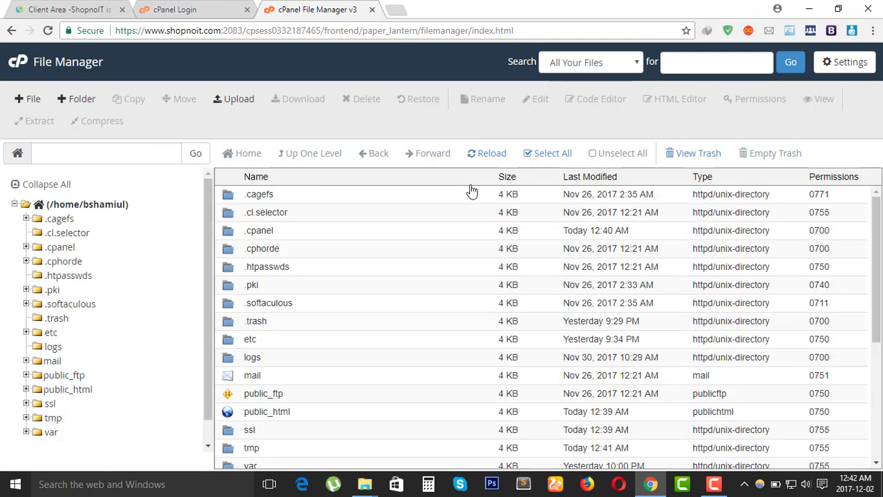
pyautogui.doubleClick(297, 413)
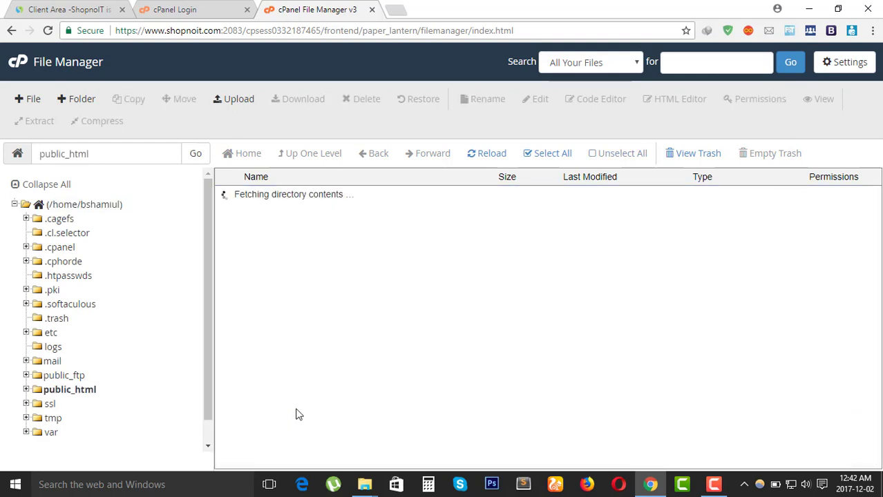
pyautogui.doubleClick(277, 250)
pyautogui.doubleClick(280, 214)
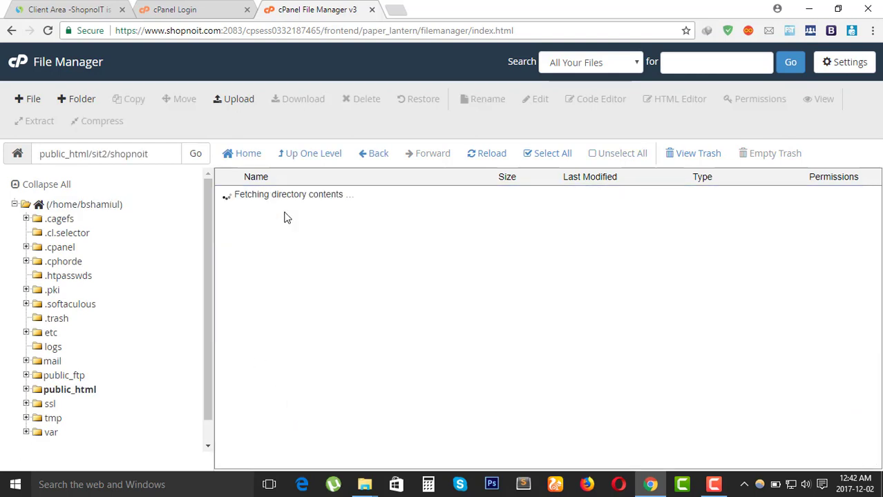
# Step: Move index.html and WELCOM JPG.jpg from the shopnoit folder to /public_html/sit2
pyautogui.click(318, 197)
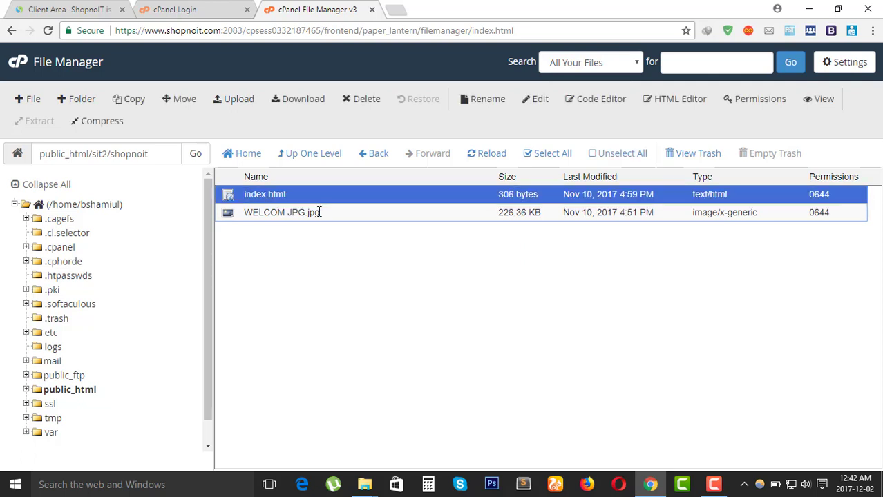
pyautogui.keyDown('ctrl'); pyautogui.click(318, 213); pyautogui.keyUp('ctrl')
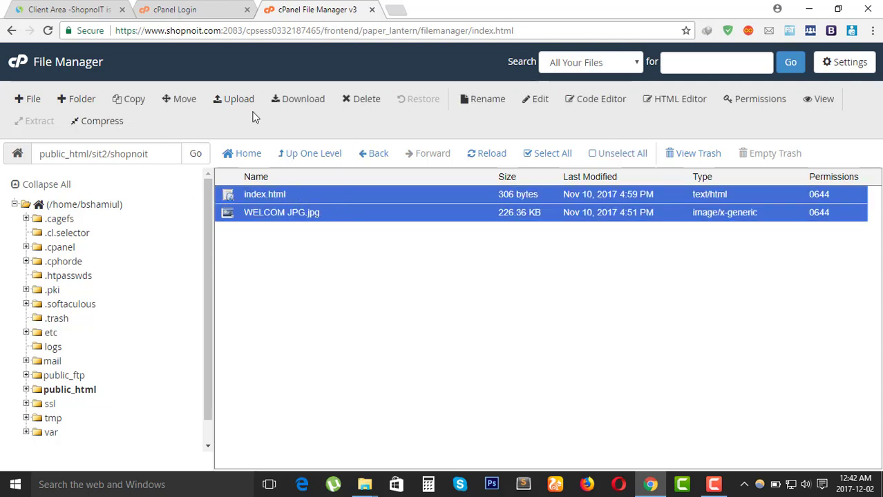
pyautogui.click(174, 99)
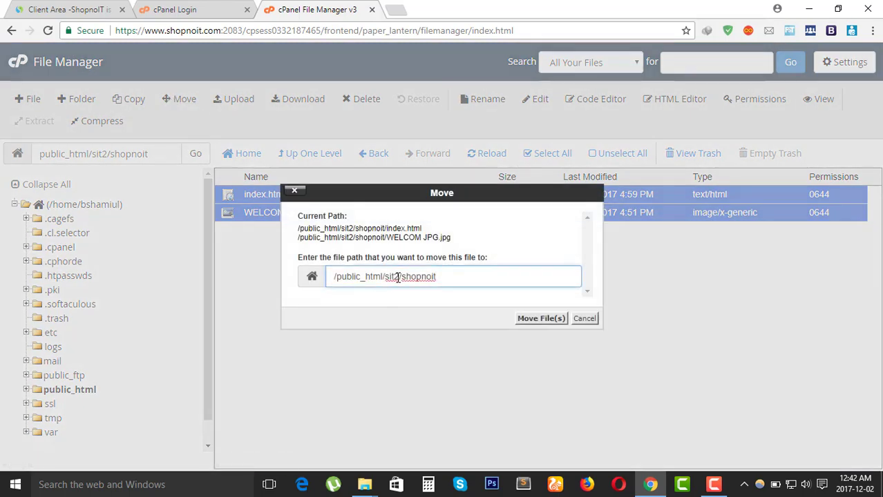
pyautogui.moveTo(401, 277); pyautogui.dragTo(456, 276)
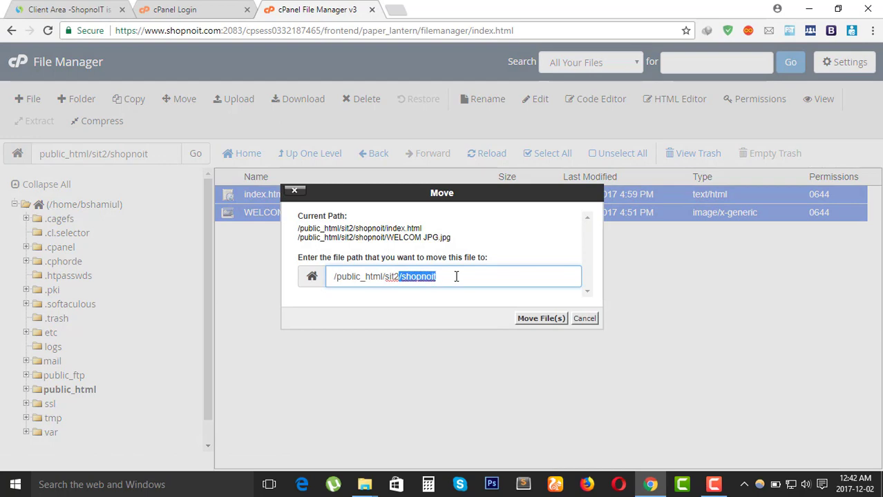
pyautogui.press('BackSpace')
pyautogui.click(525, 320)
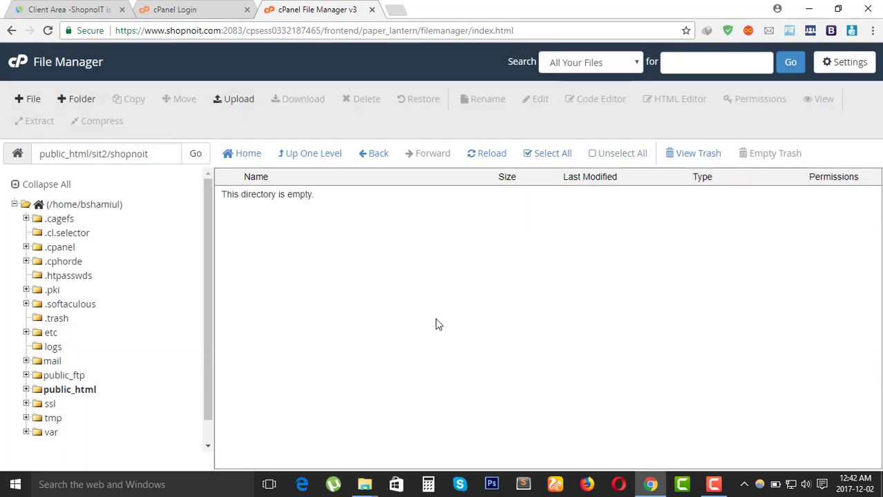
# Step: Move the shopnoit folder and shopnoit.zip in public_html/sit2 to the trash
pyautogui.click(79, 389)
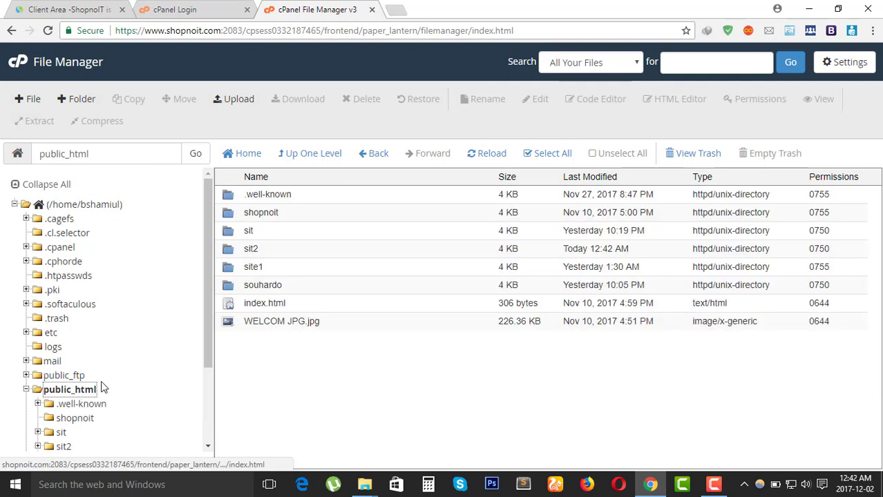
pyautogui.doubleClick(299, 250)
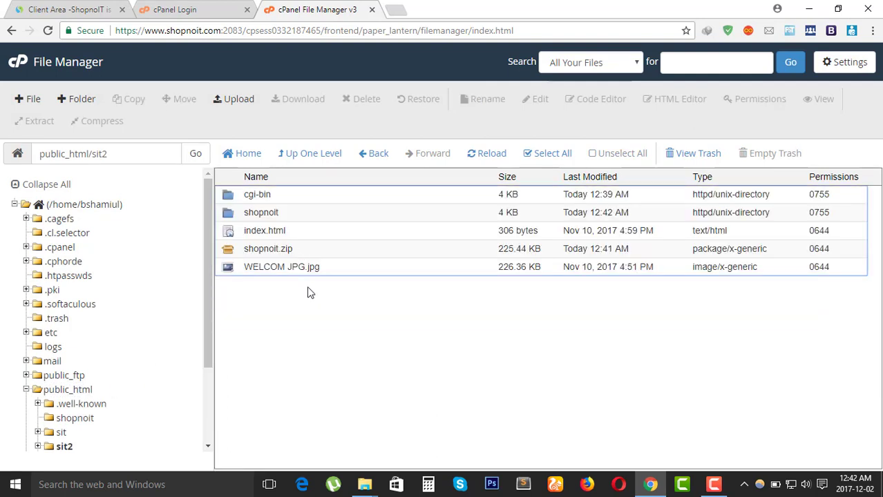
pyautogui.click(293, 250)
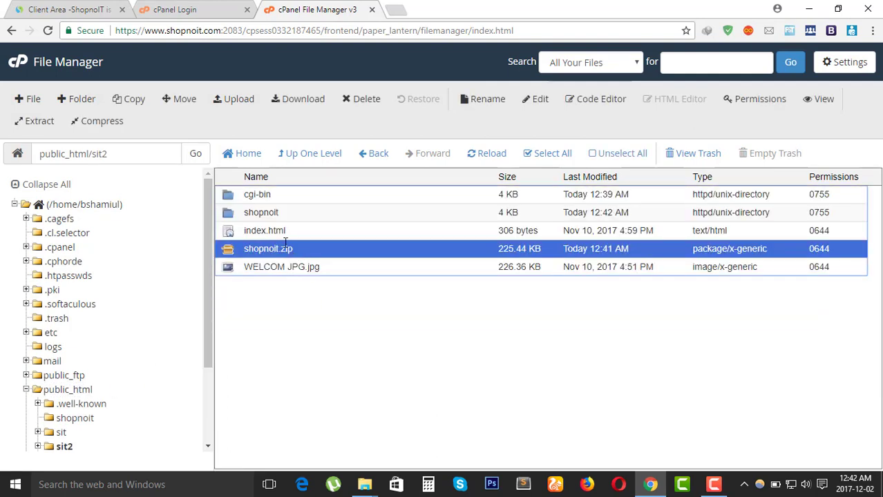
pyautogui.keyDown('ctrl'); pyautogui.click(290, 217); pyautogui.keyUp('ctrl')
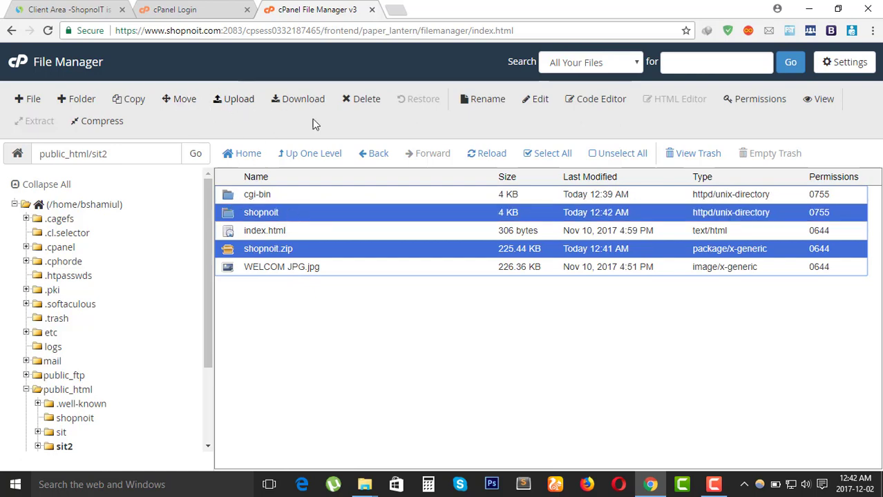
pyautogui.click(367, 100)
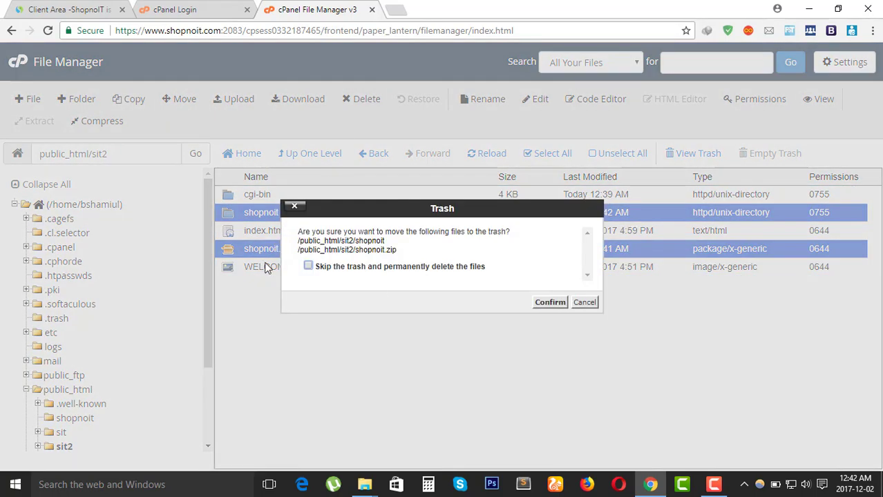
pyautogui.click(547, 303)
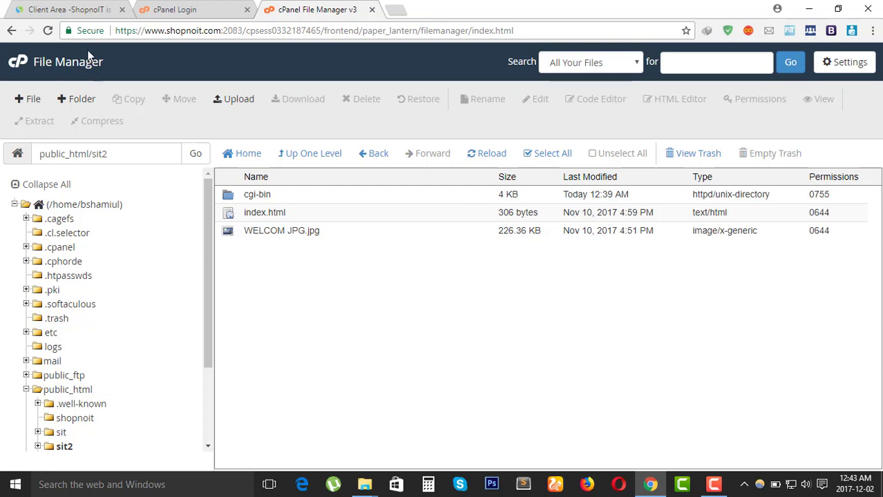
# Step: Load sit2.bshamiul.ml in a new browser tab to check the subdomain's website
pyautogui.click(174, 10)
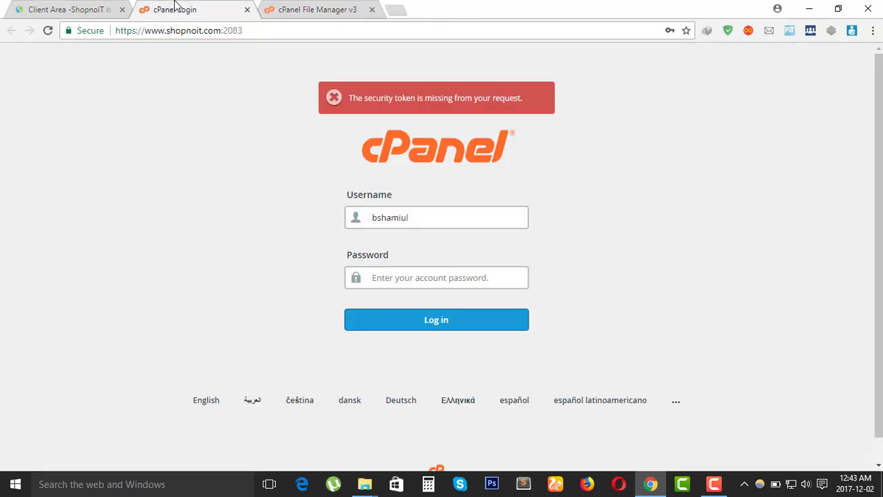
pyautogui.click(275, 11)
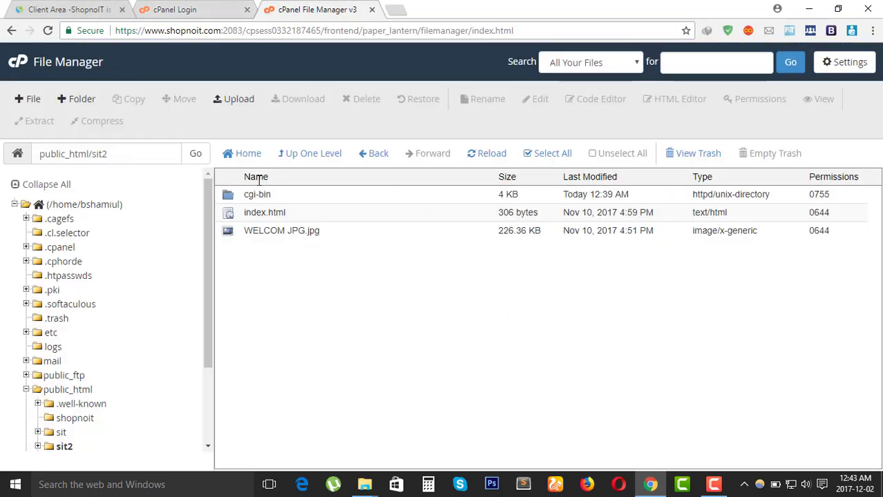
pyautogui.click(395, 10)
pyautogui.write('sit')
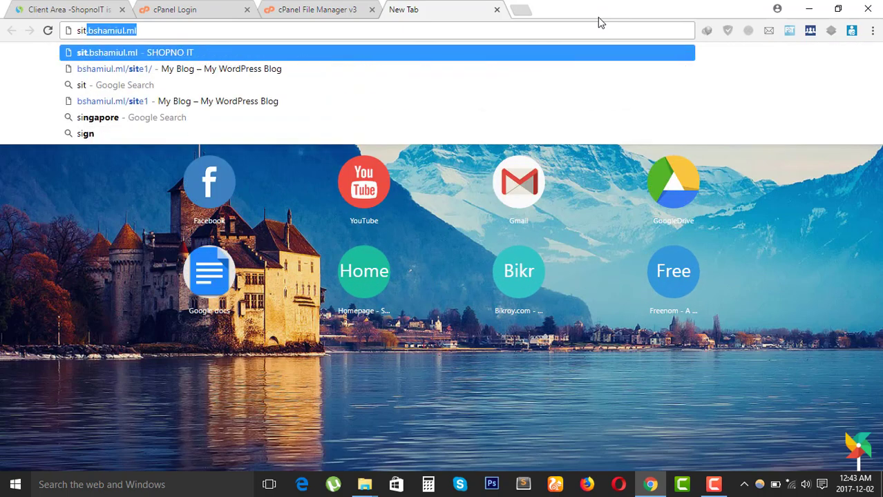
pyautogui.click(85, 31)
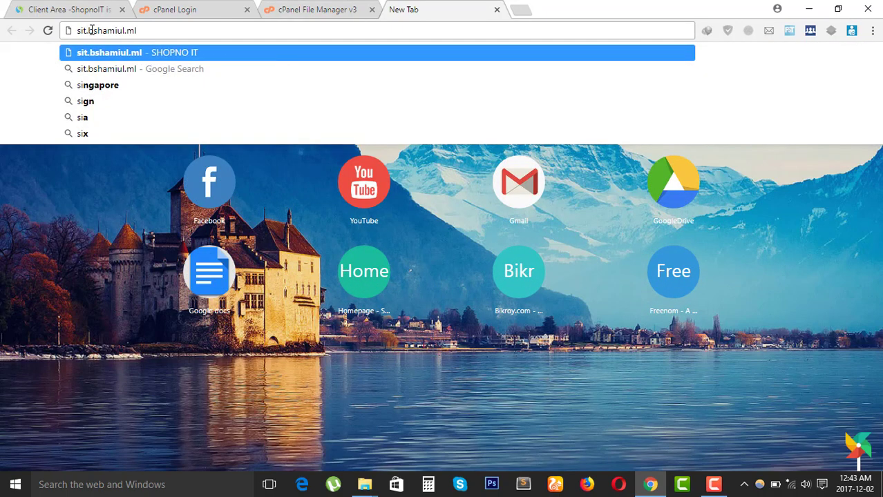
pyautogui.write('2')
pyautogui.press('Return')
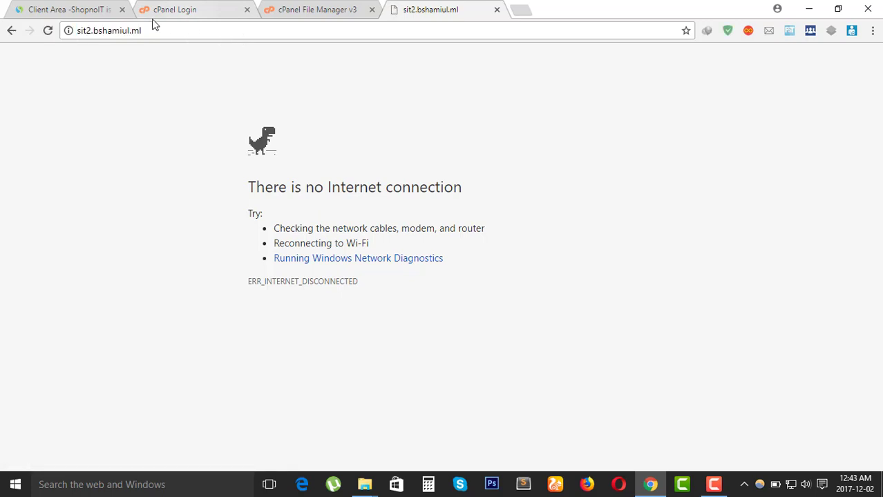
# Step: Change the address from the sit2 subdomain to sit.bshamiul.ml and load that website
pyautogui.click(180, 27)
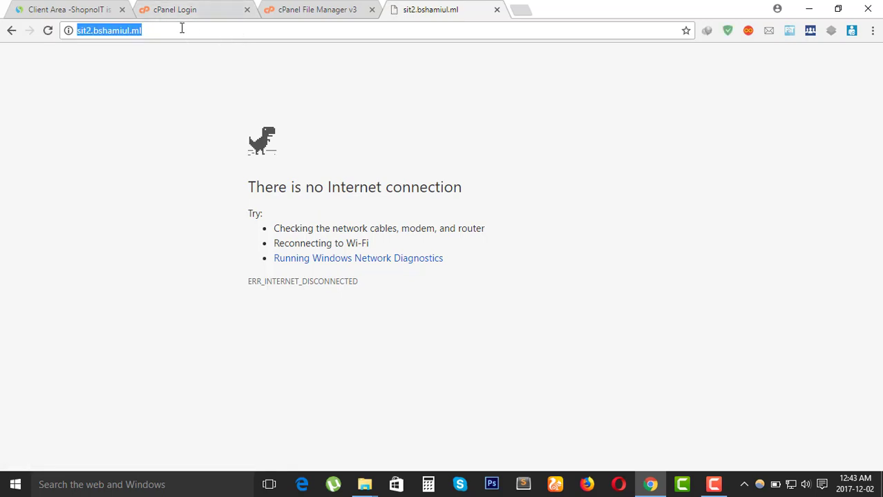
pyautogui.click(92, 30)
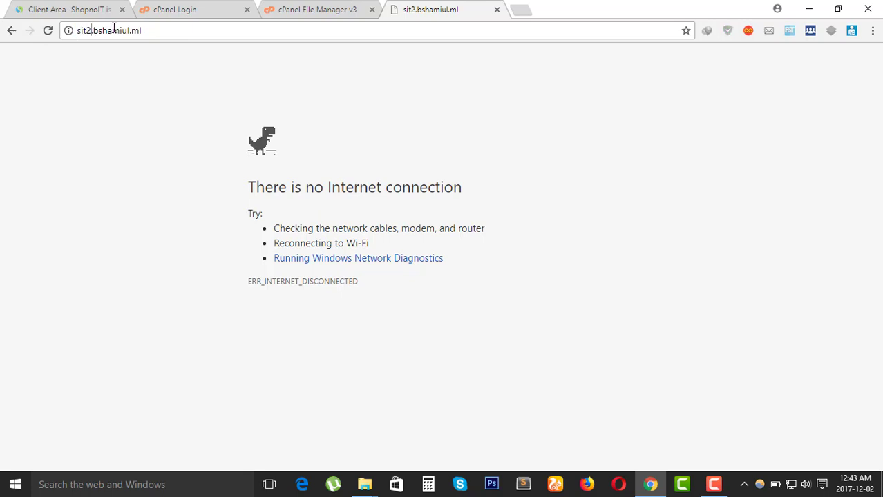
pyautogui.press('BackSpace')
pyautogui.press('Return')
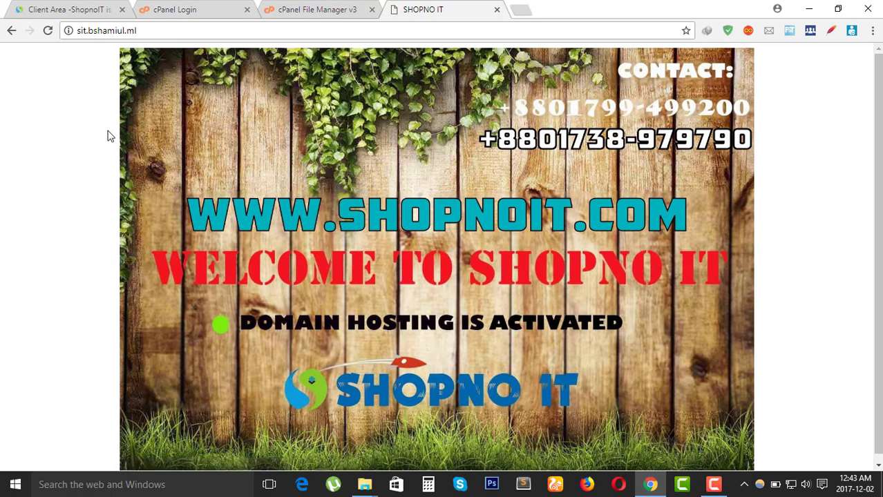
# Step: Compare the loaded website with the files in public_html/sit2, and close the website's browser tab
pyautogui.click(308, 7)
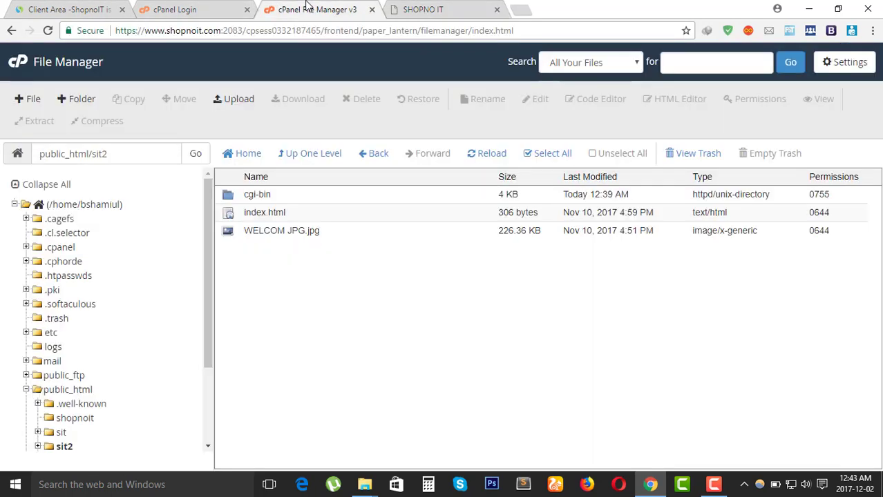
pyautogui.click(418, 9)
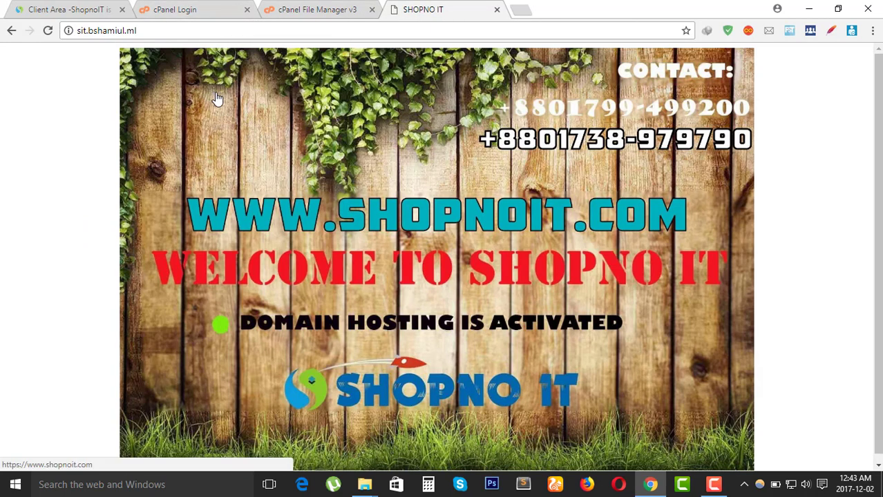
pyautogui.click(312, 5)
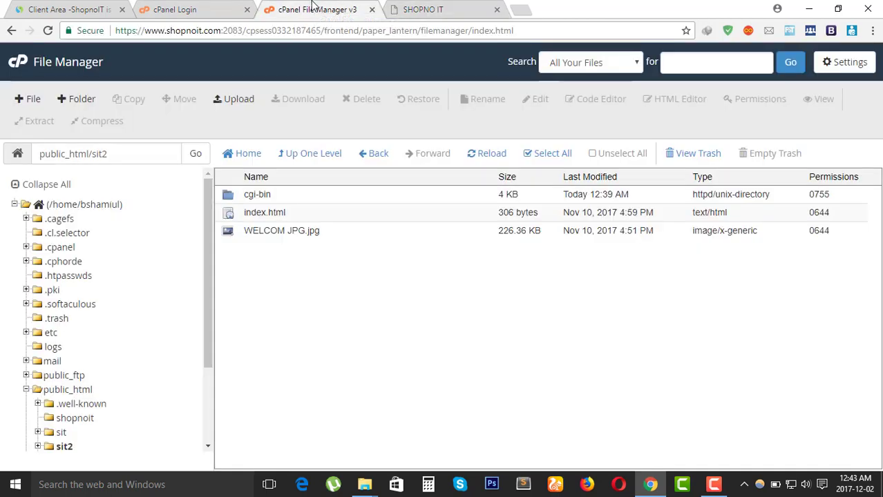
pyautogui.click(403, 9)
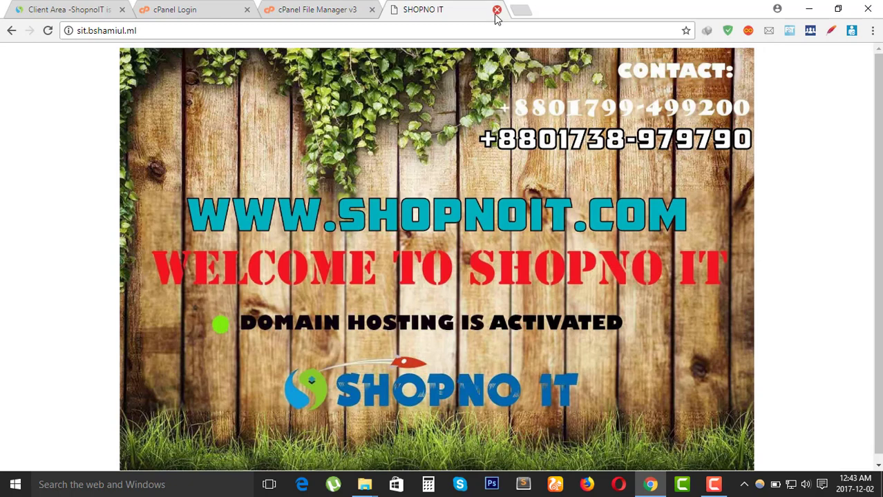
pyautogui.click(497, 10)
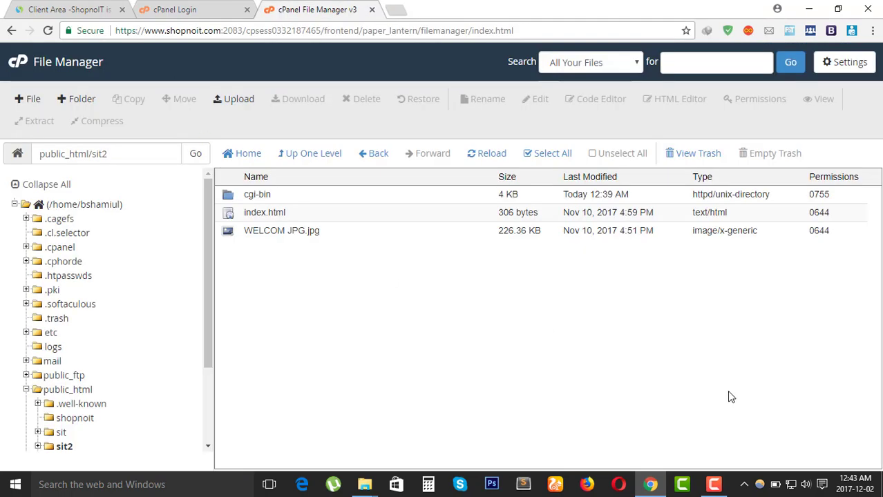